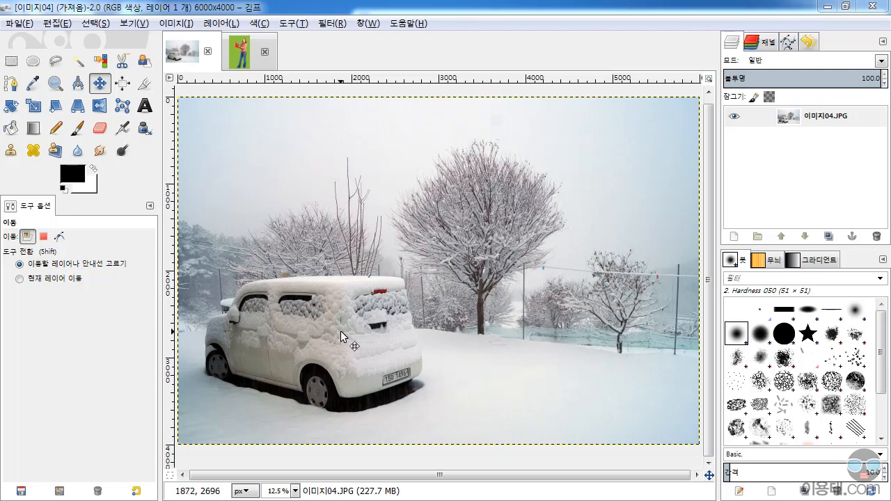
View the green-screen image briefly, and examine the snow-covered car's roof in 이미지04.JPG at high magnification.
left_click(240, 58)
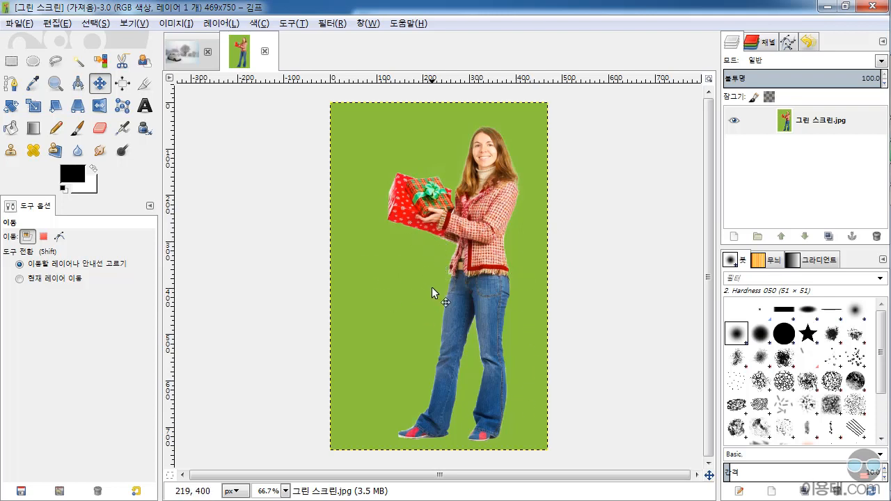
left_click(183, 60)
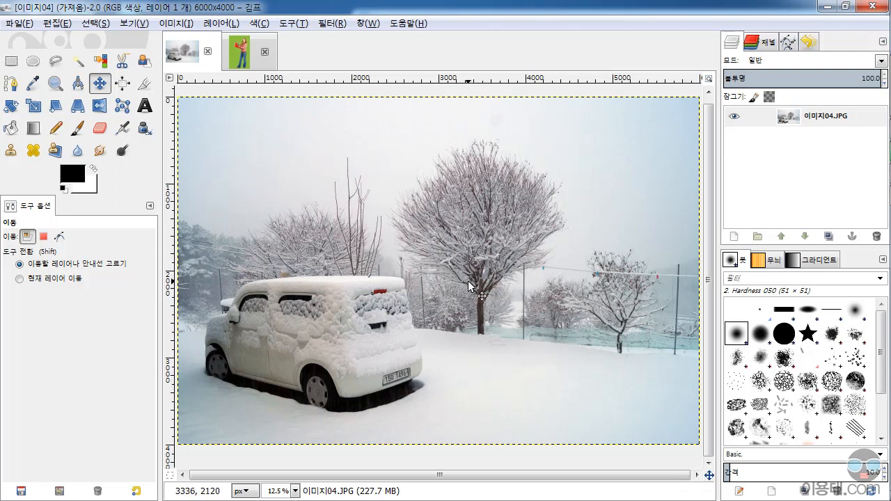
key("ctrl")
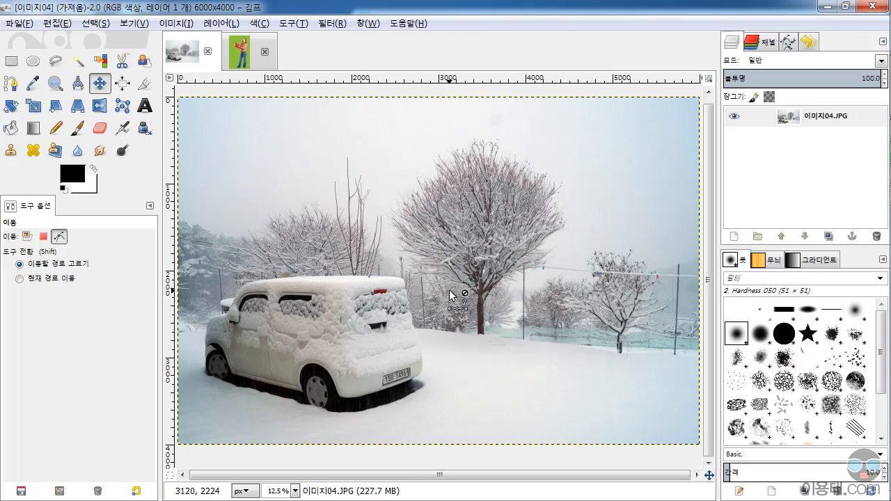
scroll(450, 296, "up", 8, "ctrl")
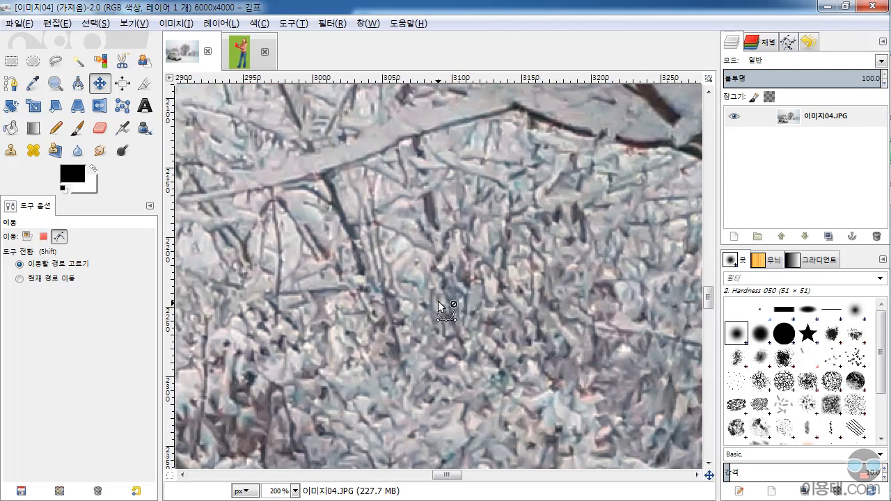
scroll(438, 301, "down", 1, "ctrl")
scroll(314, 275, "left", 6)
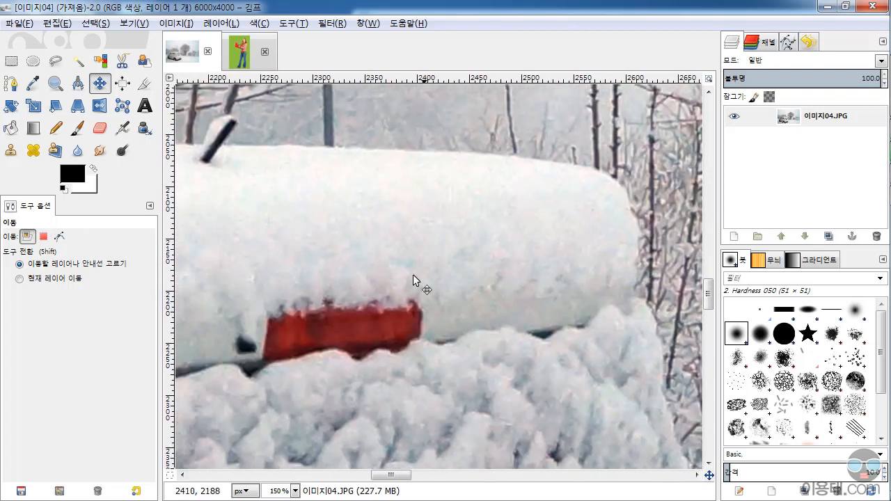
scroll(519, 309, "left", 4)
scroll(519, 309, "up", 1)
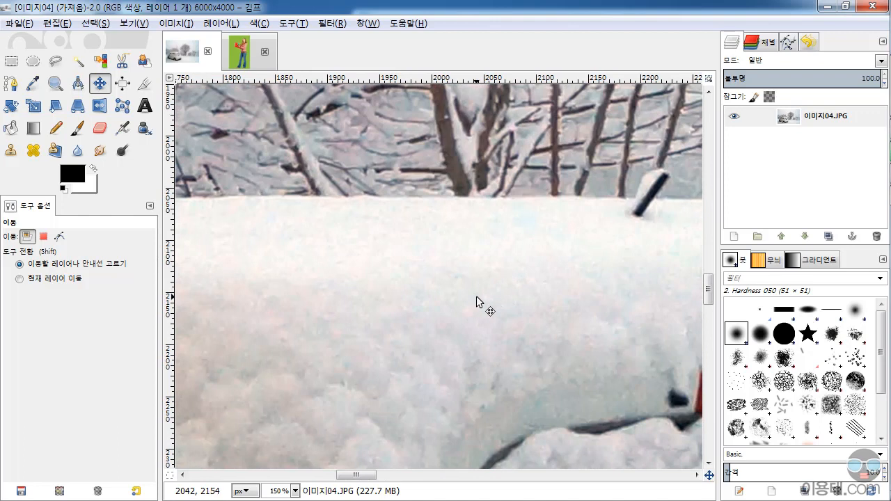
scroll(515, 293, "left", 5)
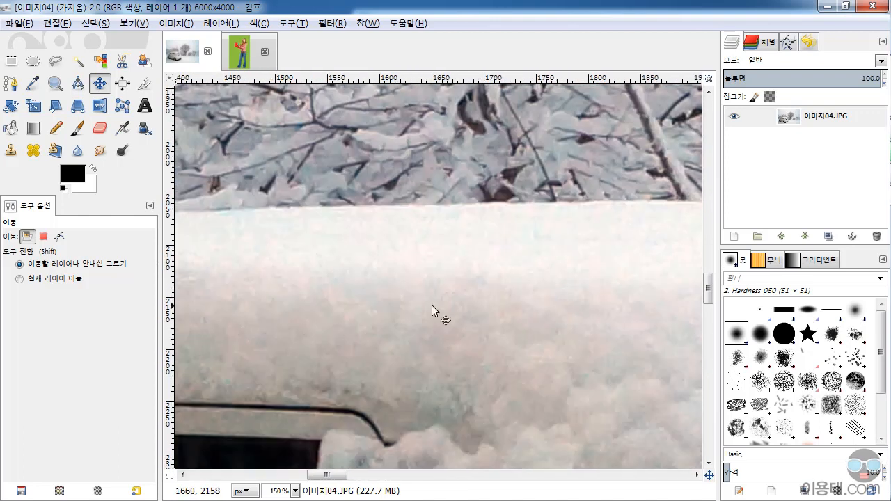
scroll(530, 301, "down", 1)
scroll(535, 300, "left", 2)
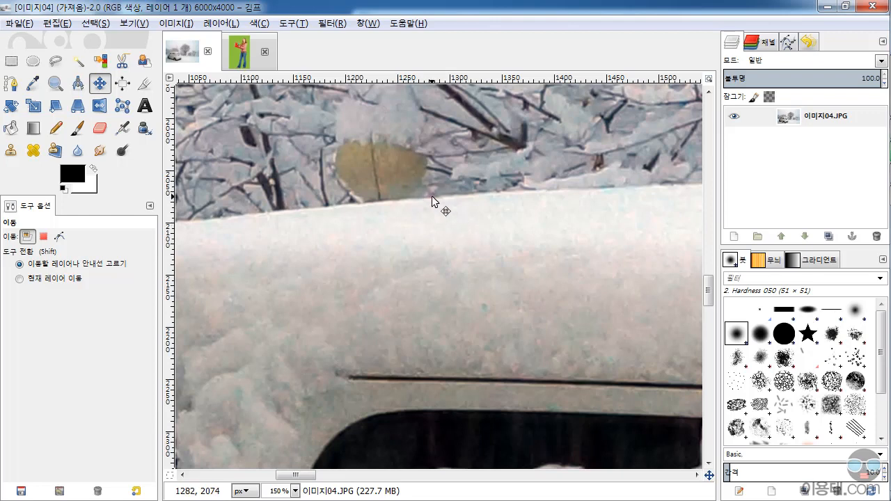
Examine the gift box and hands in the green-screen image at high magnification.
left_click(241, 55)
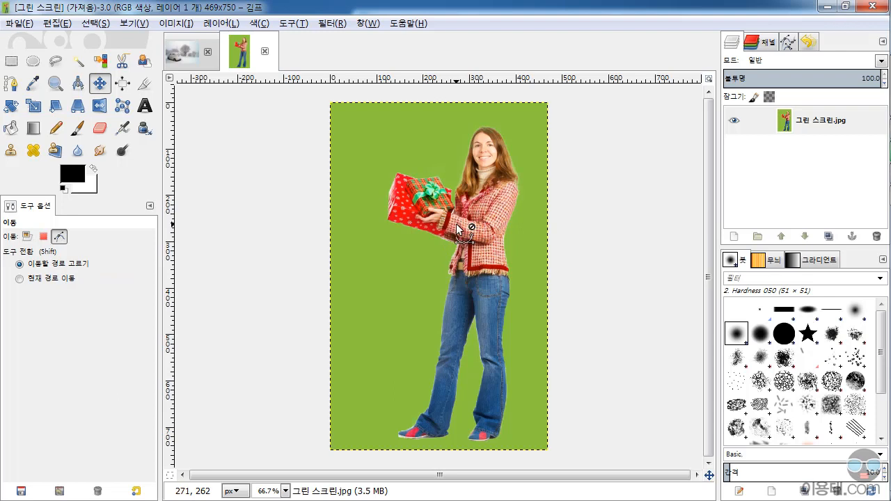
scroll(454, 233, "up", 4)
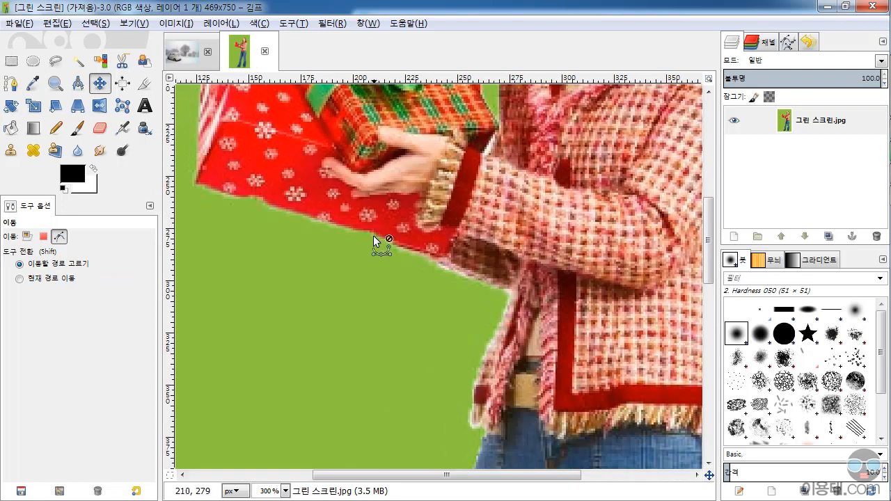
scroll(369, 160, "up", 2)
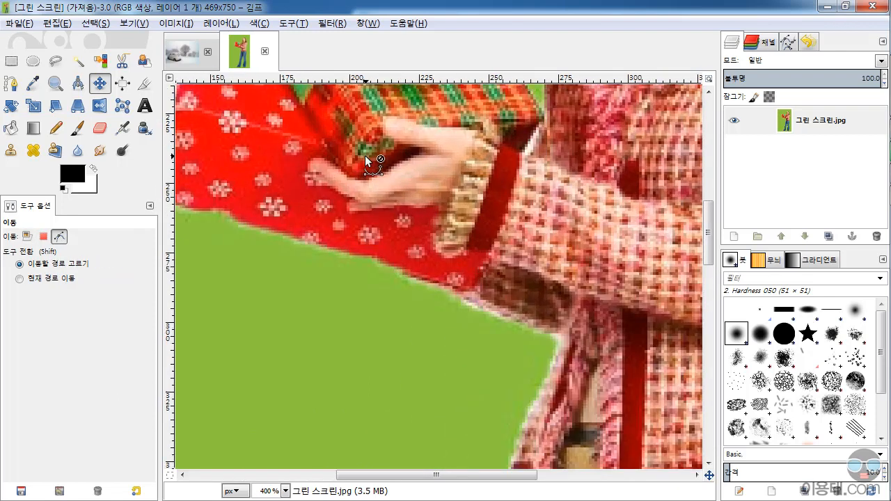
left_click_drag(432, 188, 469, 242)
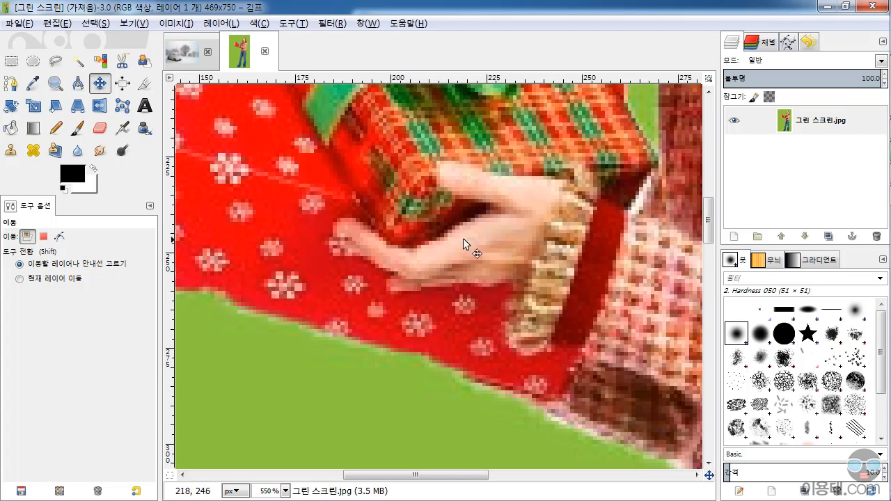
Switch to the 학습자료 folder in Windows Explorer and check the file details of 이미지04.
left_click(180, 57)
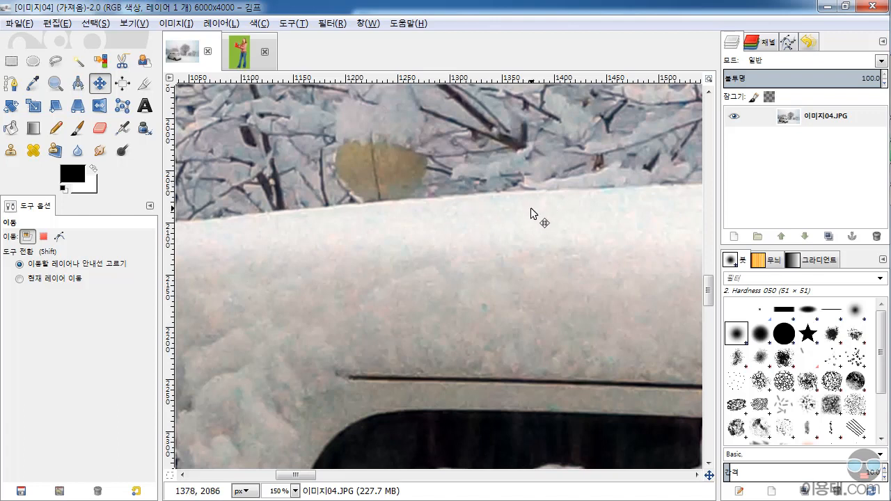
mouse_move(890, 154)
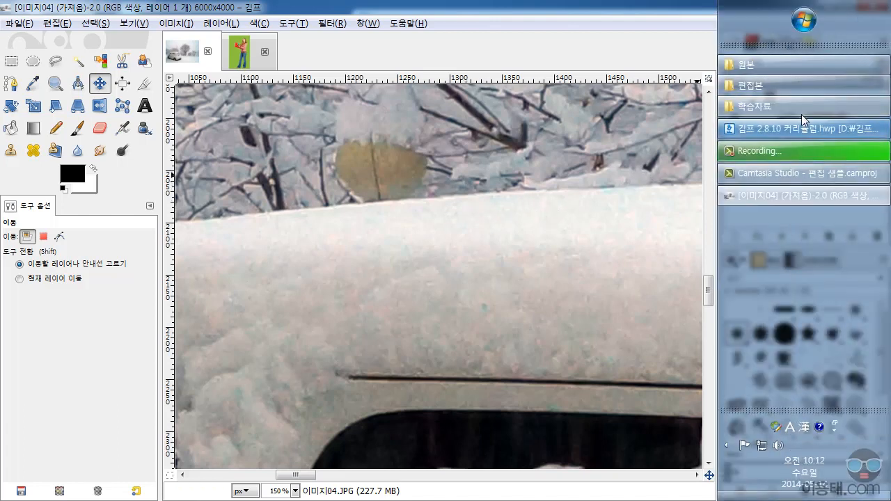
left_click(781, 109)
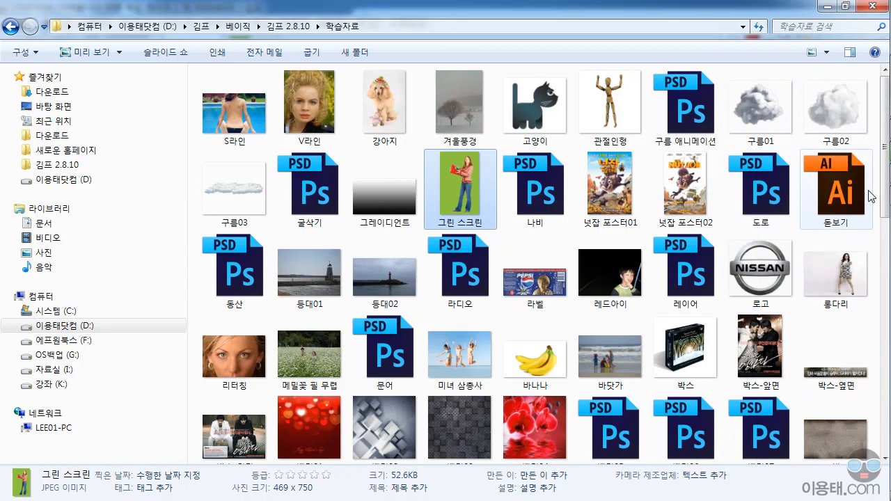
left_click_drag(885, 196, 886, 342)
left_click(473, 288)
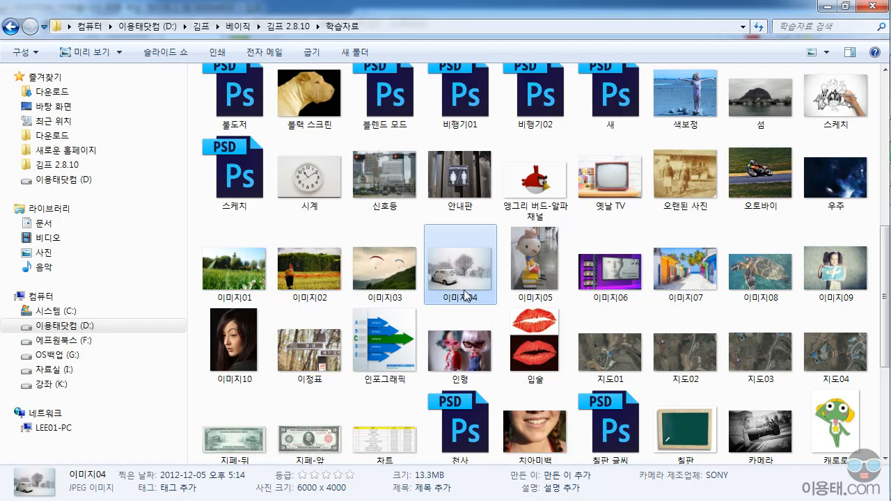
mouse_move(465, 295)
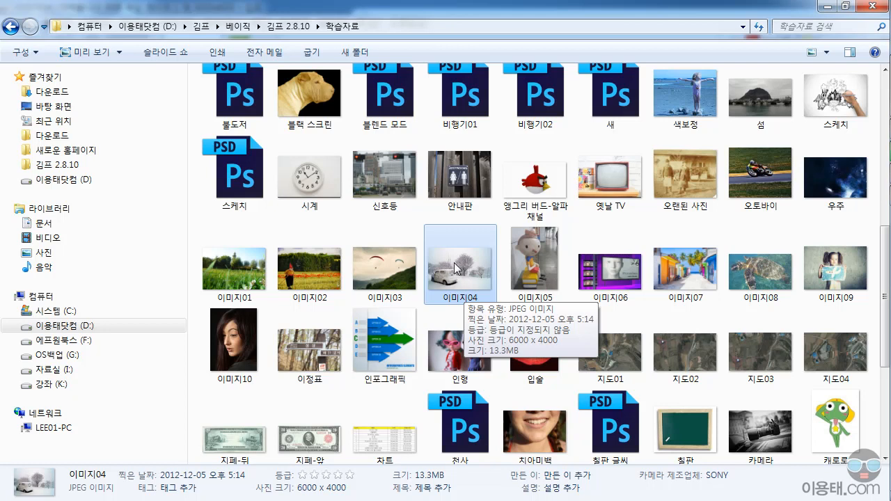
mouse_move(890, 231)
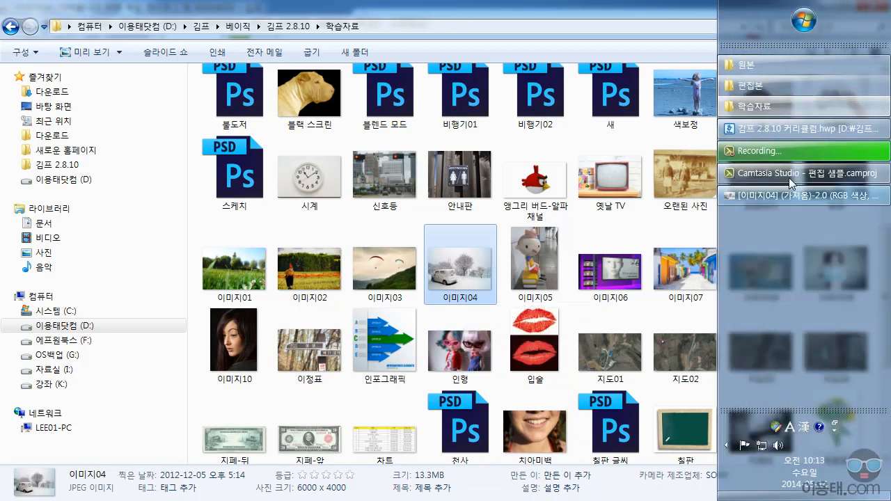
Switch back to GIMP and view the snowy car photo and the green-screen image in full.
left_click(769, 193)
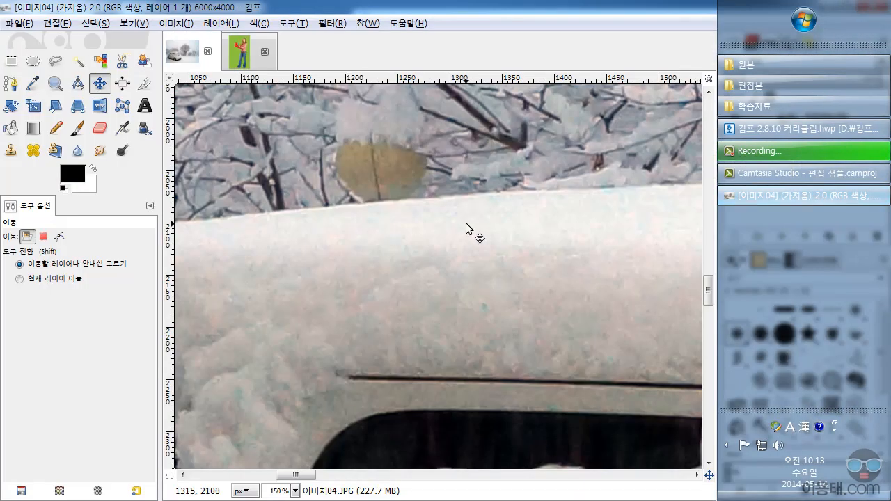
scroll(438, 263, "down", 8)
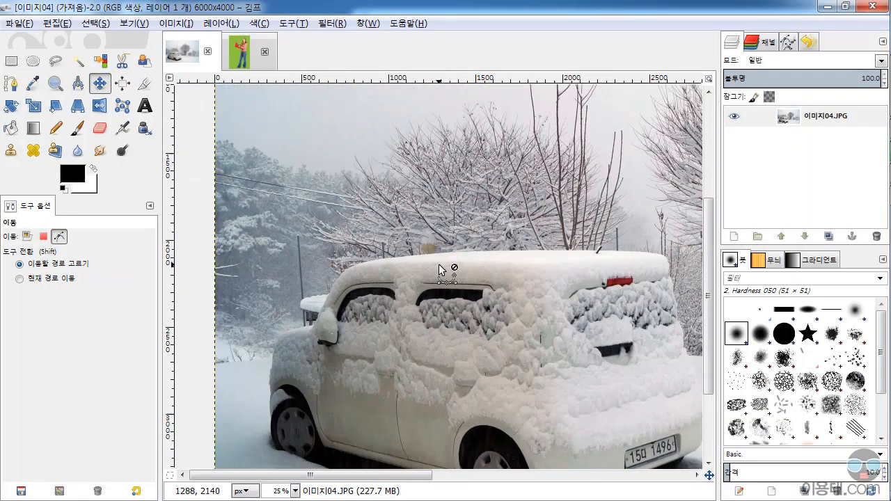
left_click(241, 53)
scroll(444, 222, "down", 3)
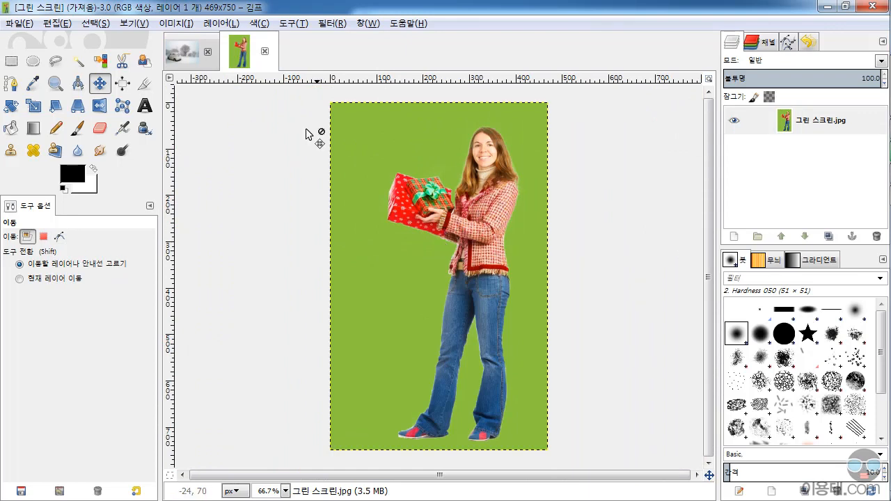
left_click(185, 55)
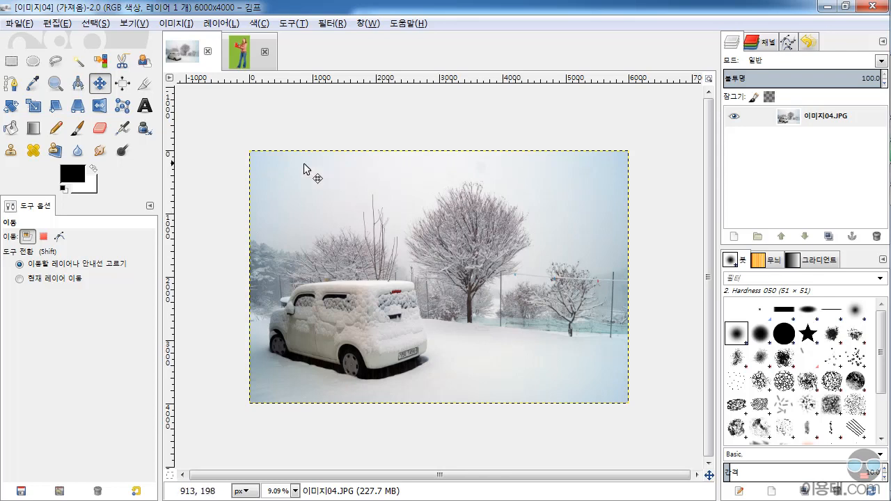
Open the image scaling settings for 이미지04.JPG and set the width to 1000 px with linked proportions.
left_click(175, 26)
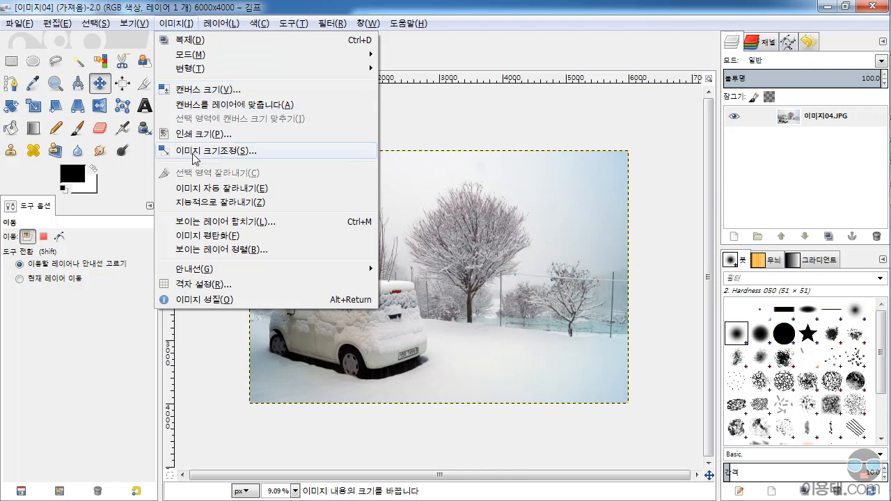
left_click(209, 153)
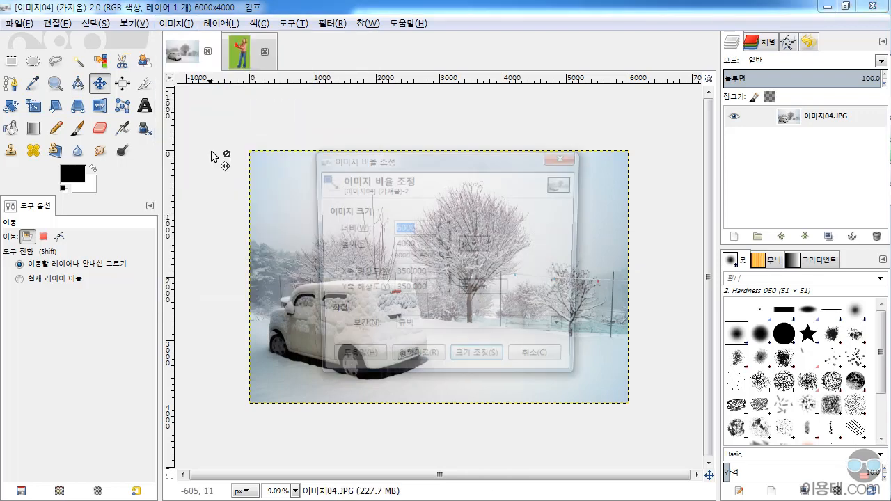
left_click_drag(498, 153, 593, 110)
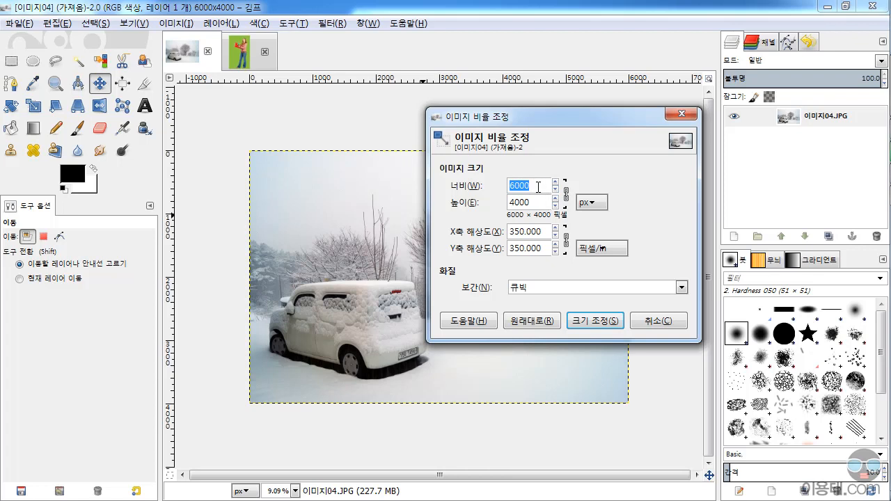
type("1000")
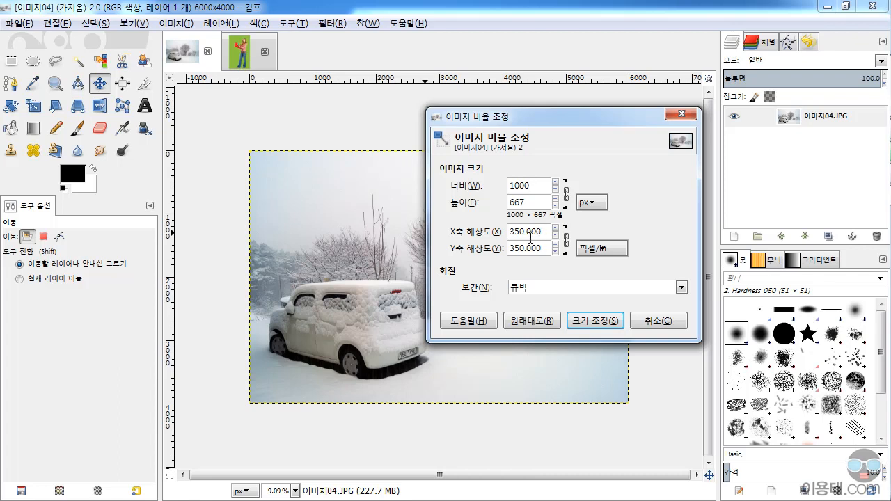
Set the X and Y resolution to 72 pixels/in and apply the scaling to the snowy car photo.
double_click(546, 231)
type("72")
key("Return")
left_click(597, 320)
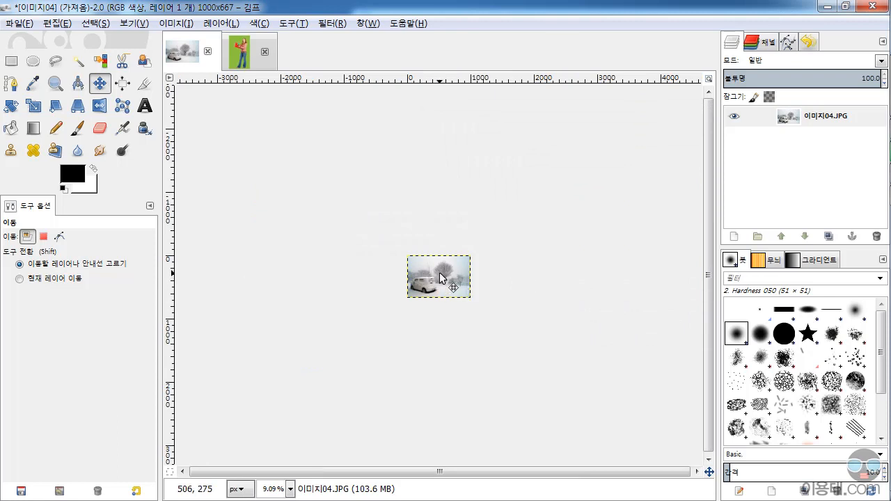
Examine the pixel detail around the car's rear window and brake light in the scaled photo.
scroll(439, 280, "up", 3)
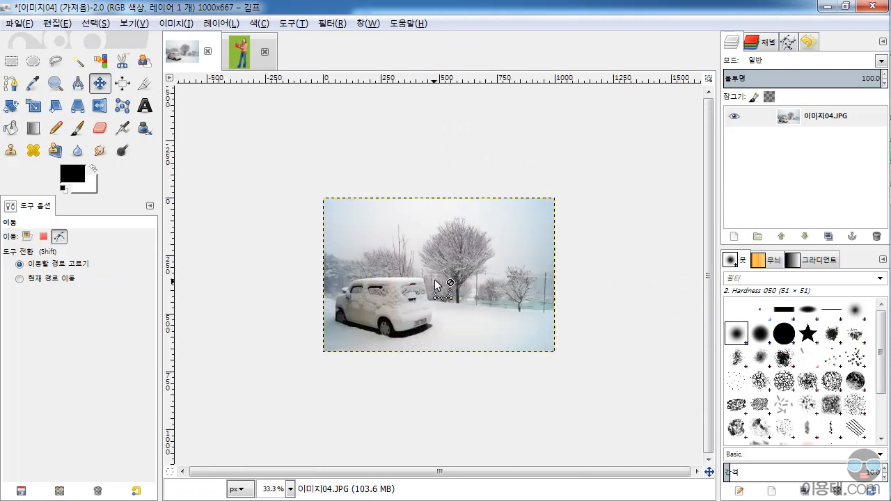
scroll(435, 281, "up", 9)
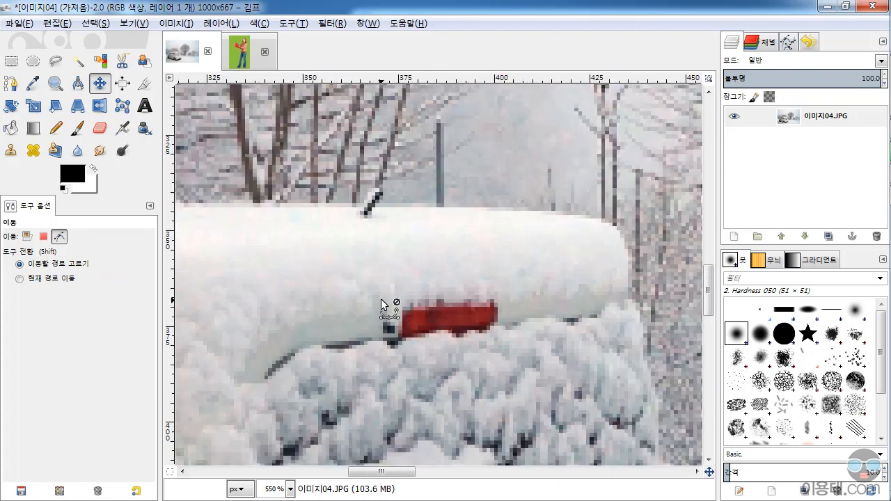
scroll(381, 299, "up", 1)
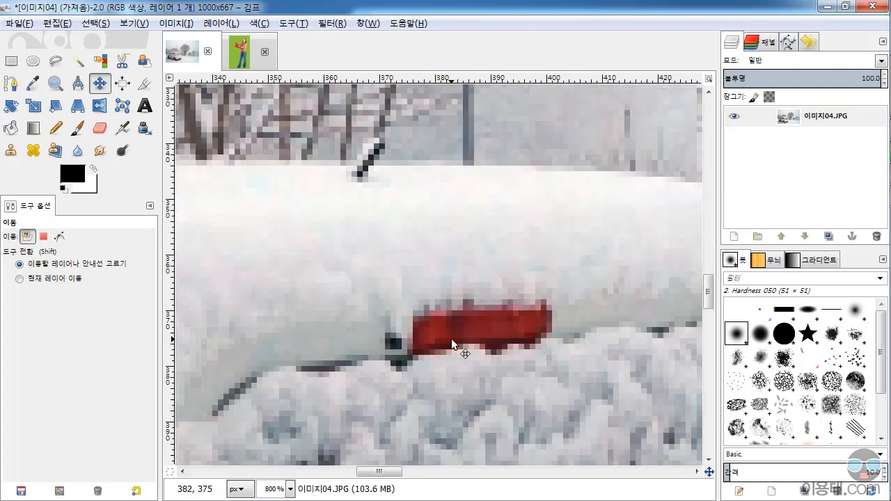
scroll(469, 322, "down", 8)
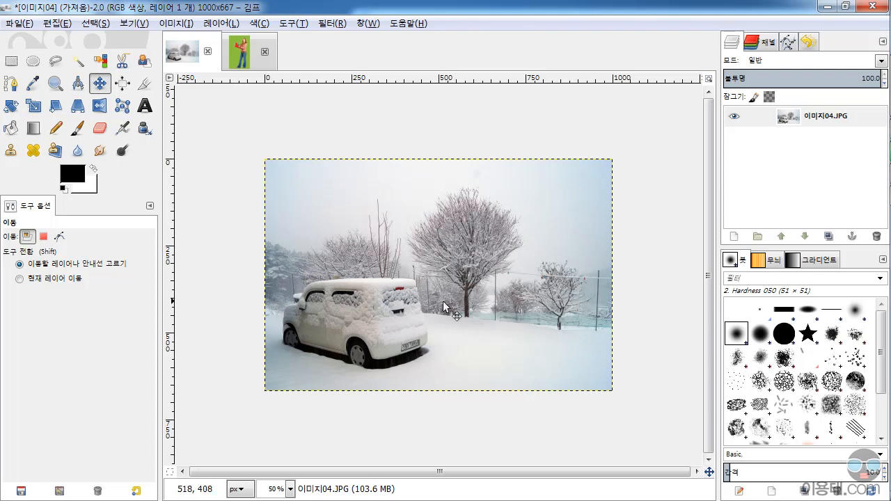
scroll(374, 334, "up", 4)
scroll(372, 336, "down", 2)
scroll(372, 335, "up", 3)
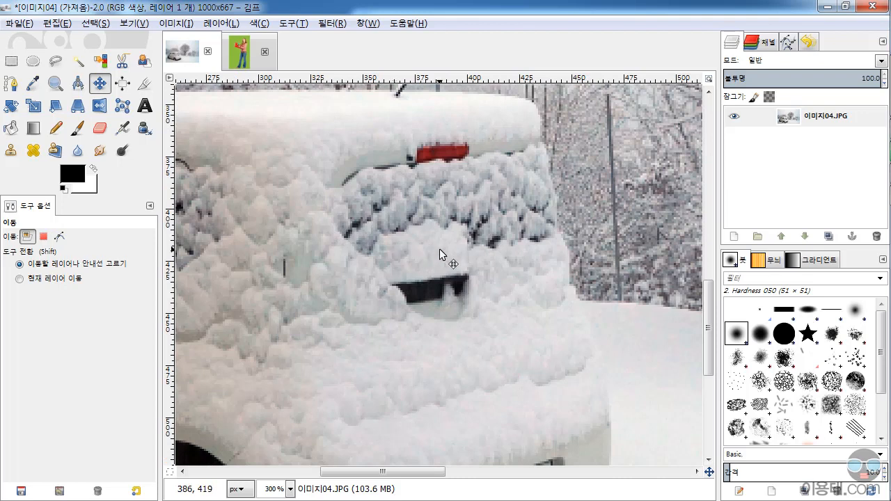
scroll(439, 249, "down", 5)
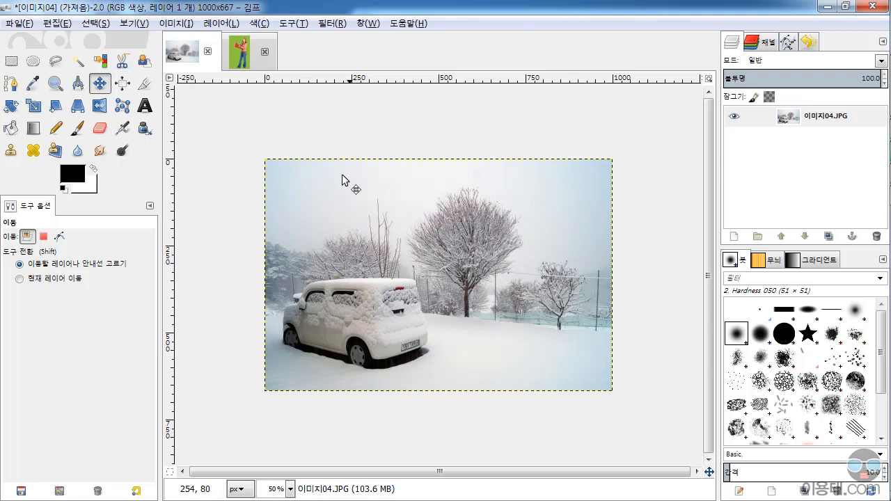
Review the linked size and resolution settings in the snowy car photo's image scaling options and cancel without applying them.
left_click(180, 26)
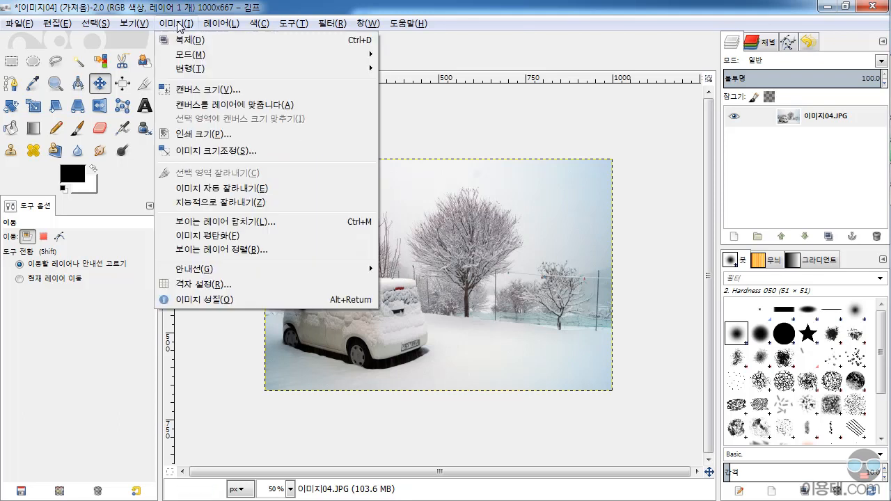
left_click(211, 151)
left_click_drag(496, 162, 571, 178)
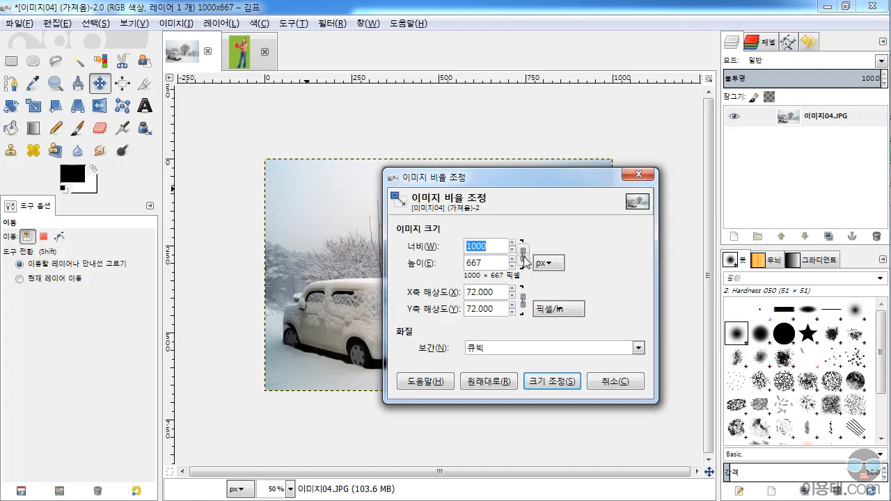
left_click(523, 255)
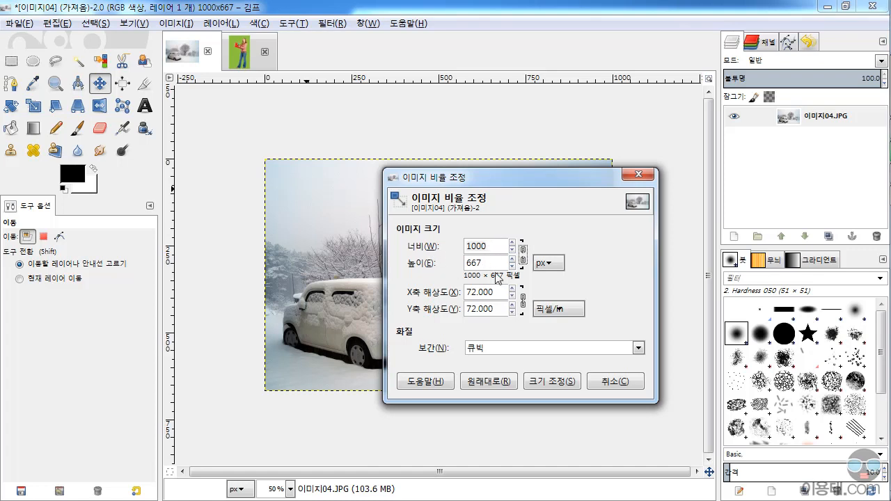
left_click(523, 303)
left_click(523, 304)
left_click(621, 382)
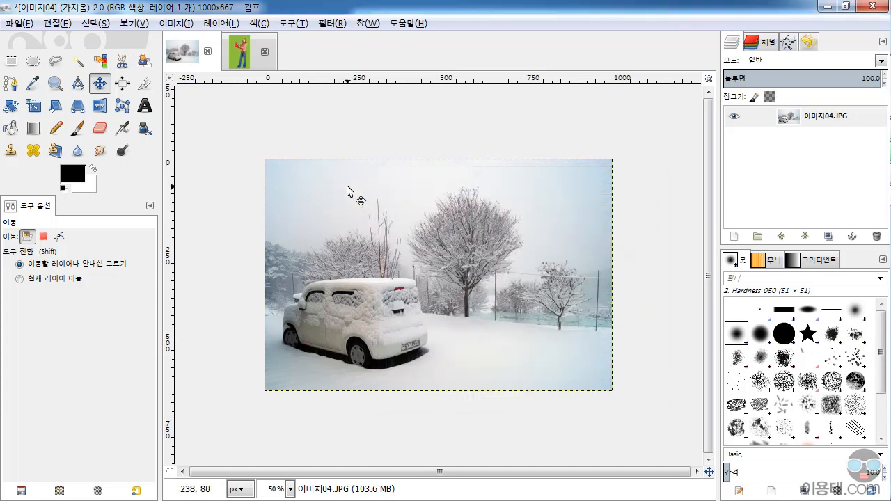
Switch to the green-screen image and open its image scaling settings.
left_click(240, 55)
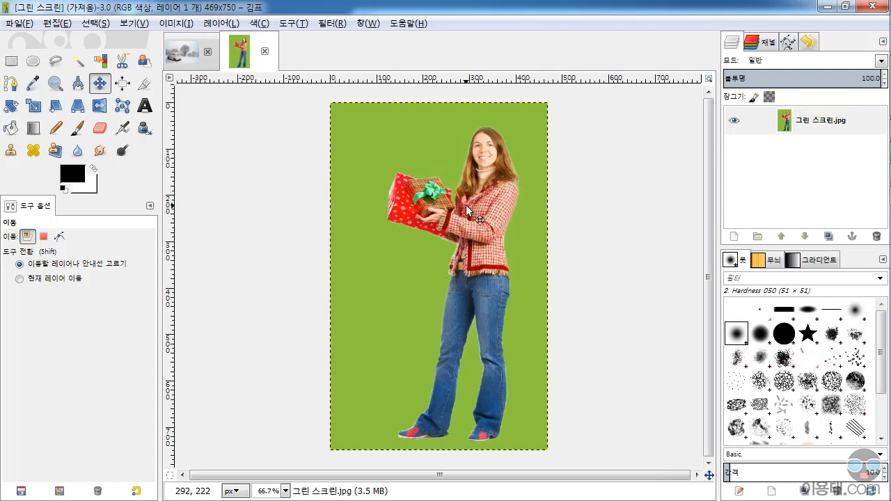
key("ctrl")
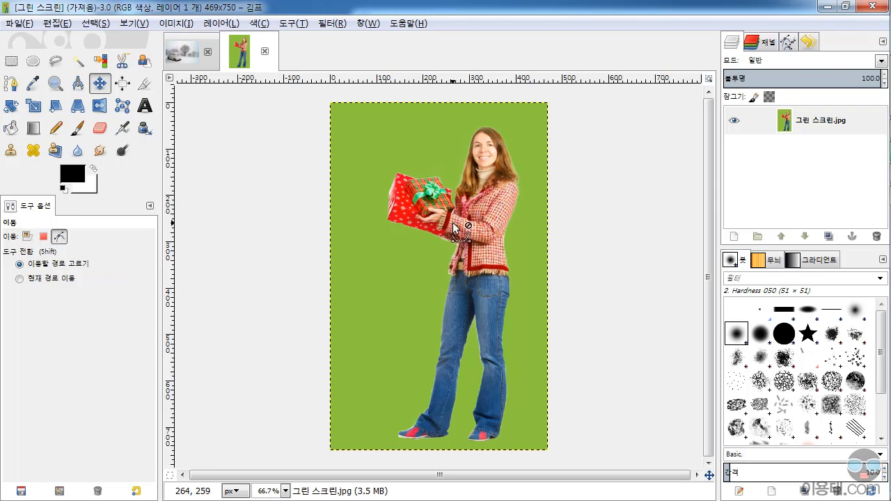
scroll(452, 223, "up", 4)
scroll(457, 235, "down", 5)
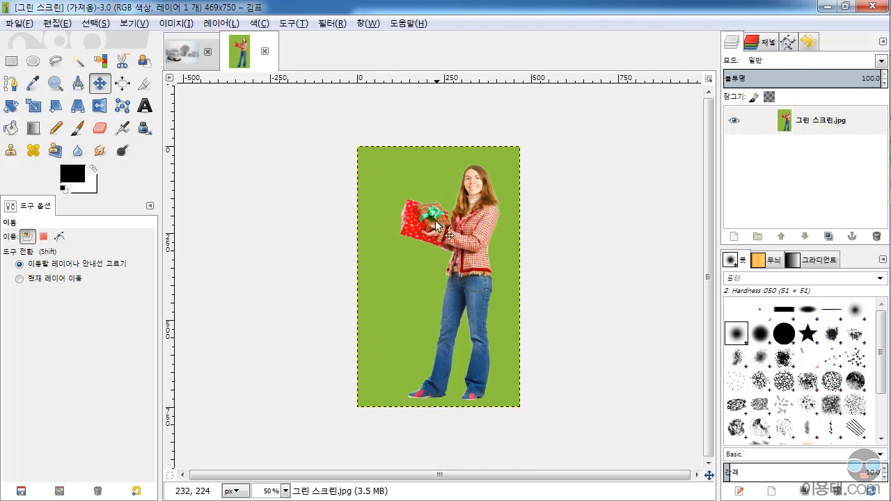
left_click(182, 24)
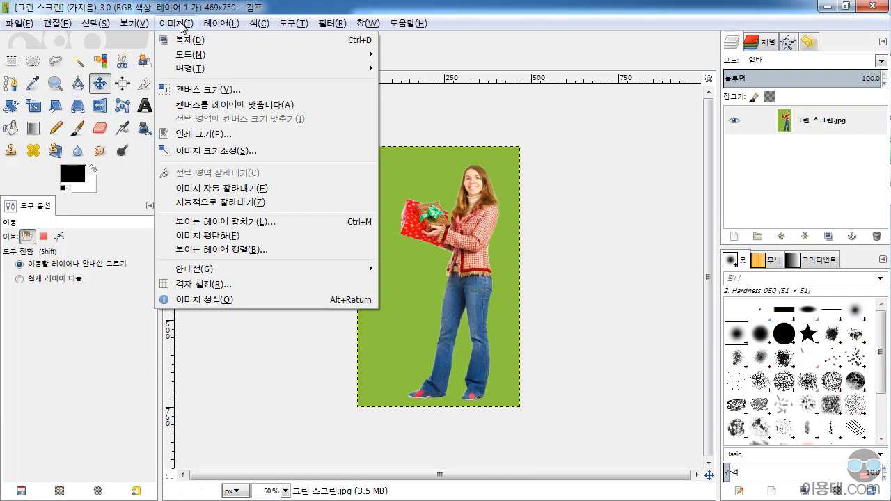
left_click(187, 152)
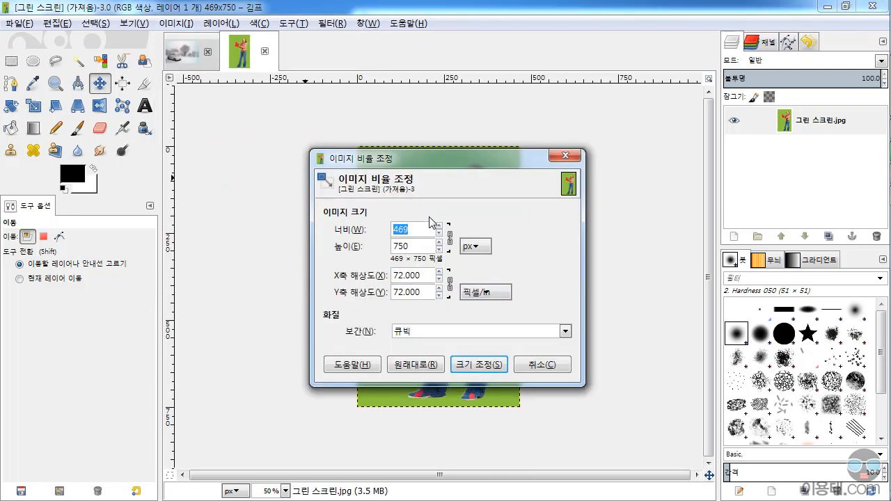
left_click_drag(456, 158, 603, 170)
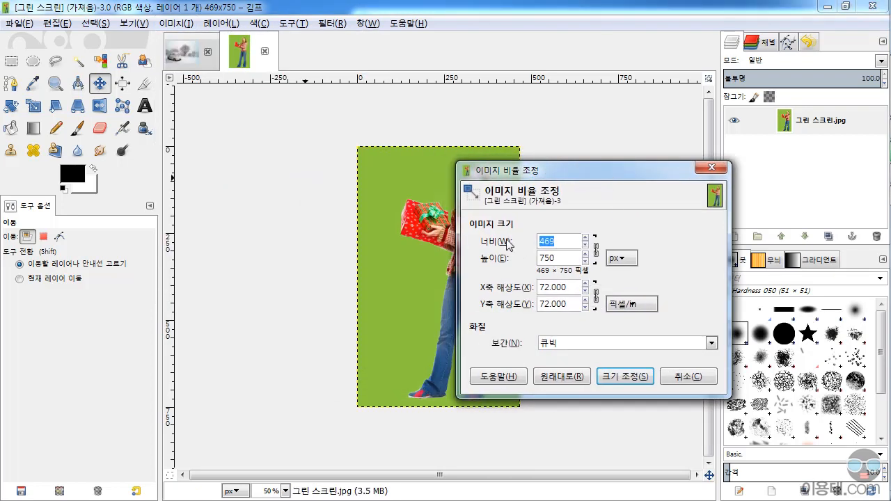
Set the X and Y resolution to 300 pixels/in and apply the scaling to the green-screen image.
left_click(573, 287)
type("300")
key("Return")
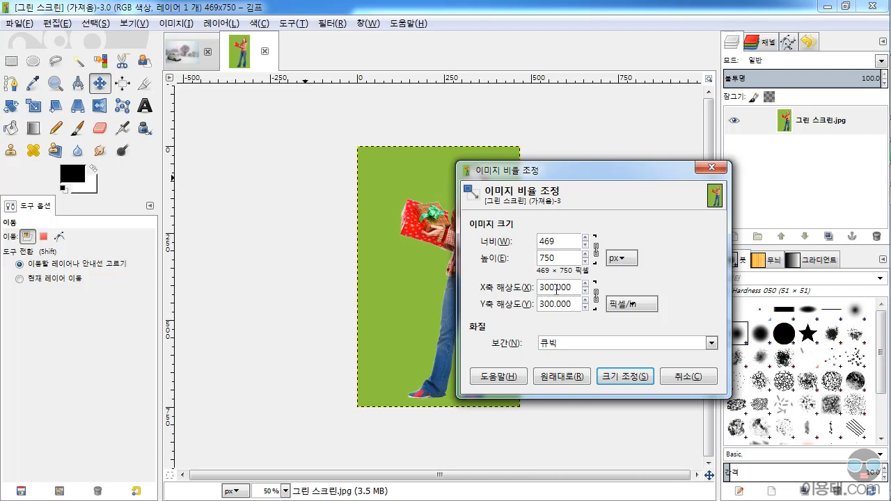
left_click(630, 379)
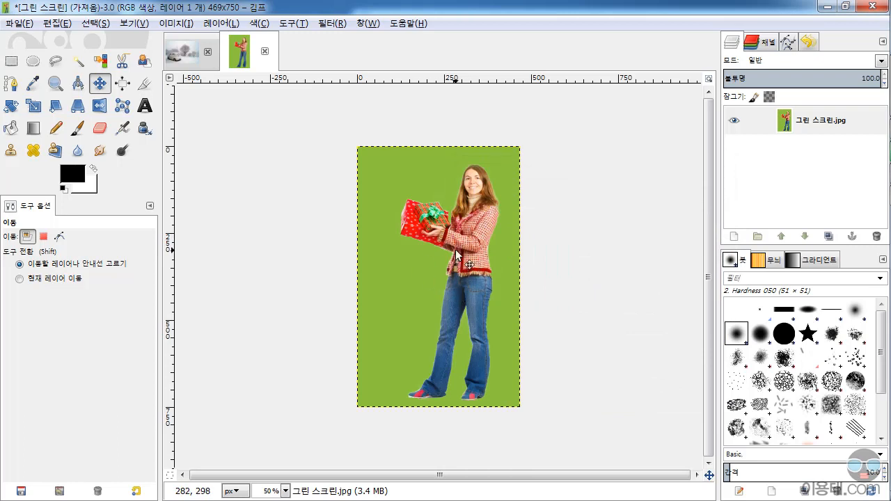
Examine the pixel detail around the woman's jacket sleeve and the gift box in the green-screen image.
key("ctrl")
scroll(440, 245, "up", 8)
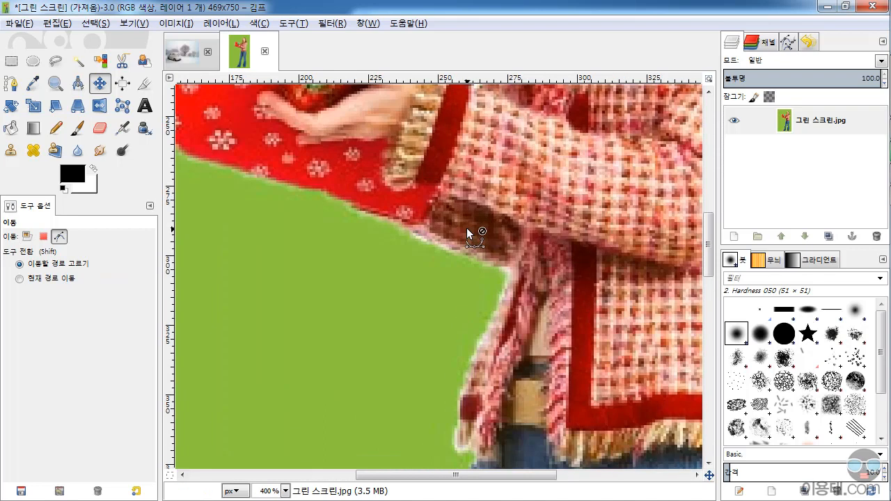
scroll(466, 229, "down", 2)
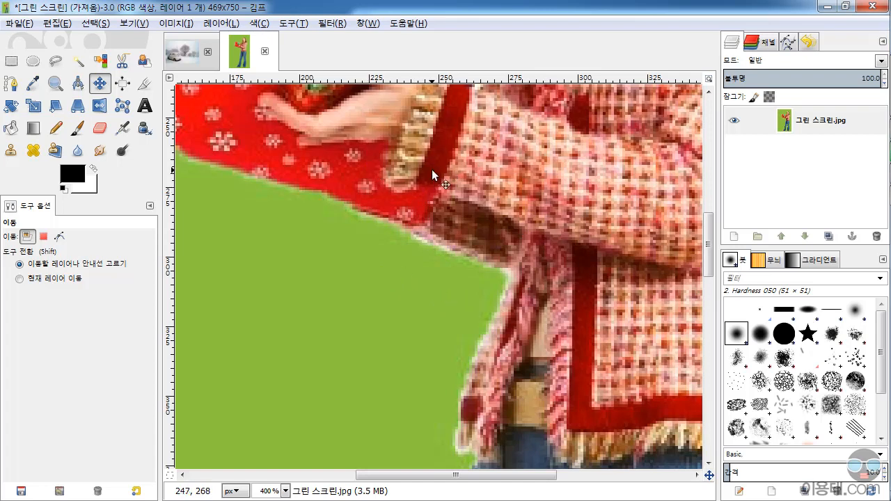
scroll(477, 211, "down", 7)
scroll(460, 221, "up", 2)
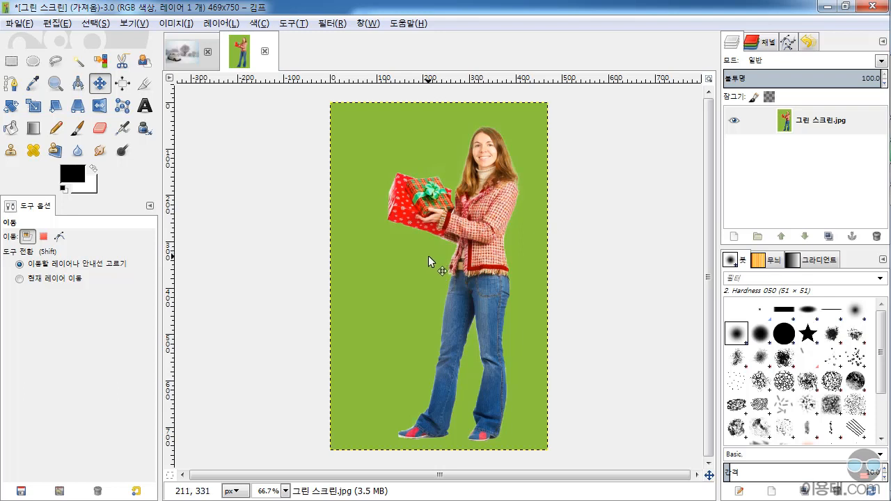
Open the canvas size settings for the green-screen image and set the canvas to 800 px wide and 1400 px high.
left_click(174, 24)
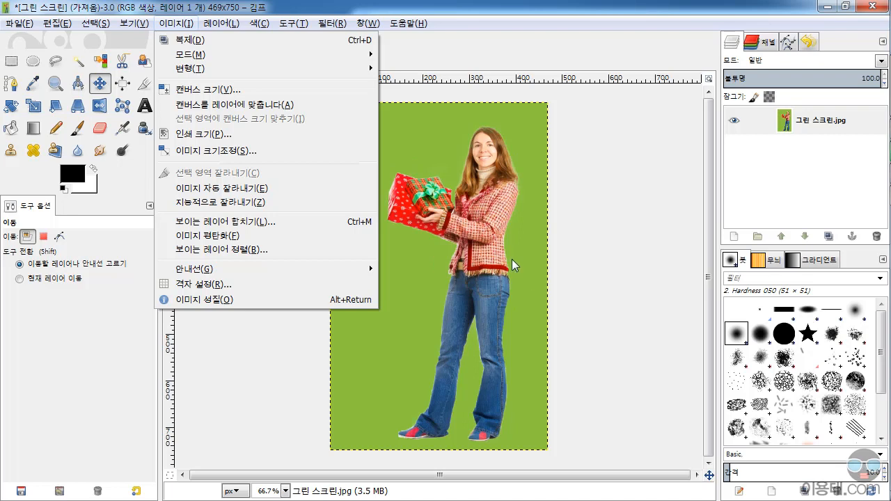
left_click(208, 89)
left_click_drag(410, 71, 653, 58)
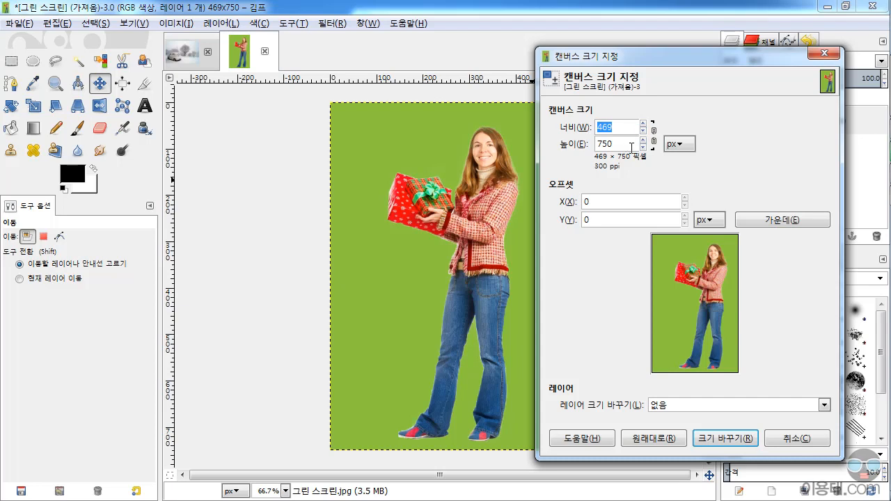
type("800")
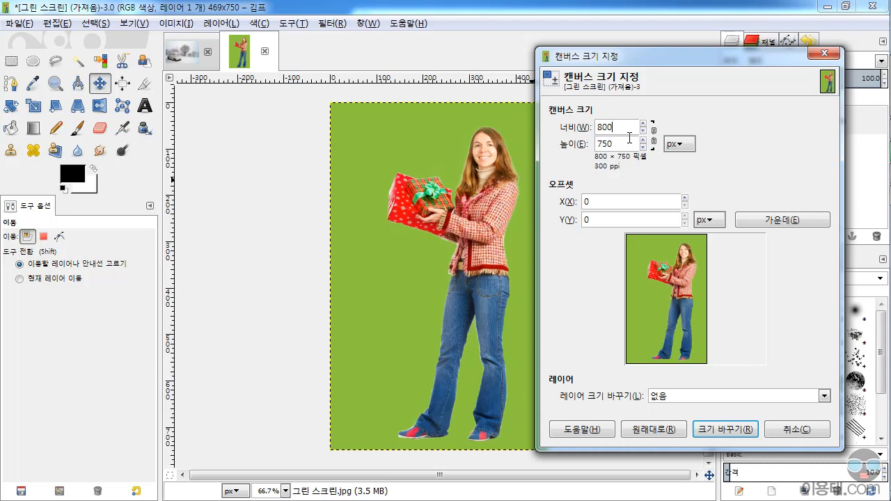
key("Tab")
type("1400")
key("Return")
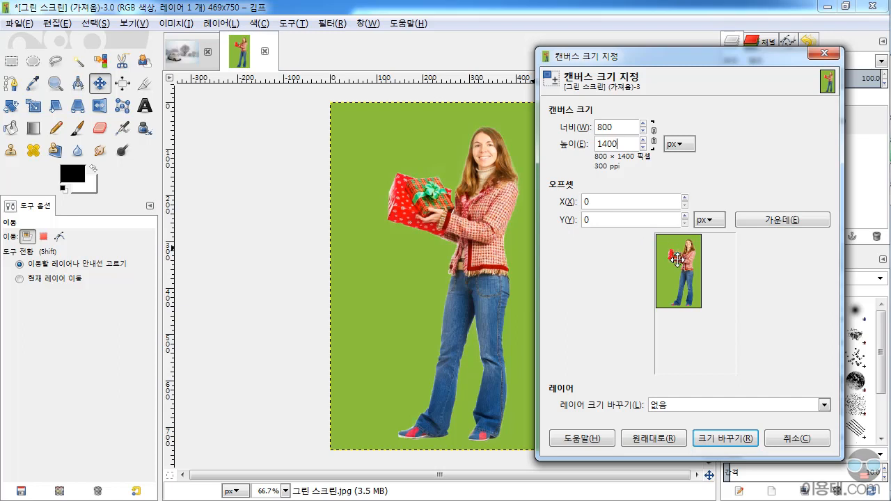
Try an X offset of 10 px, center the image on the canvas instead, and apply the canvas resize.
double_click(603, 202)
type("10")
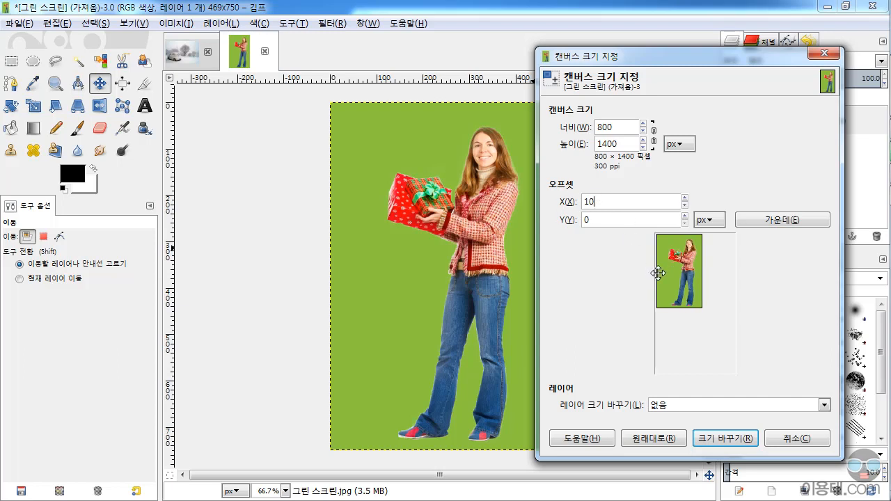
left_click(781, 221)
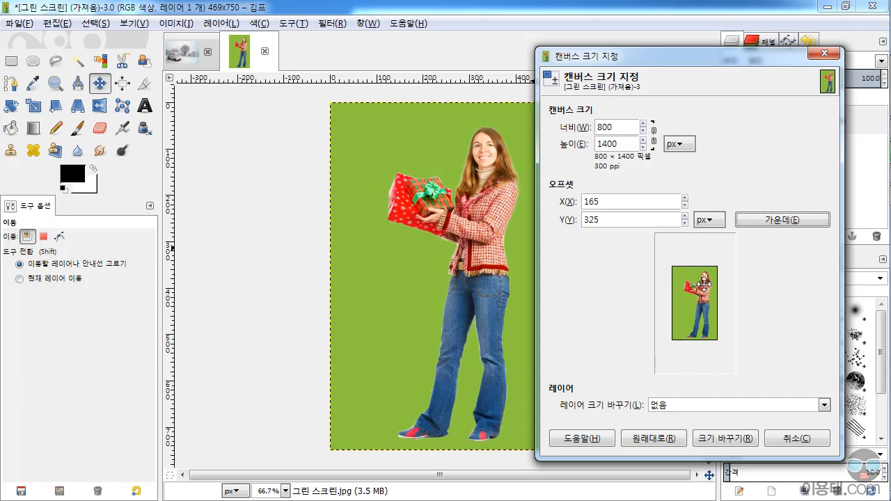
left_click(726, 439)
Undo the canvas enlargement of the green-screen image.
scroll(501, 277, "down", 2)
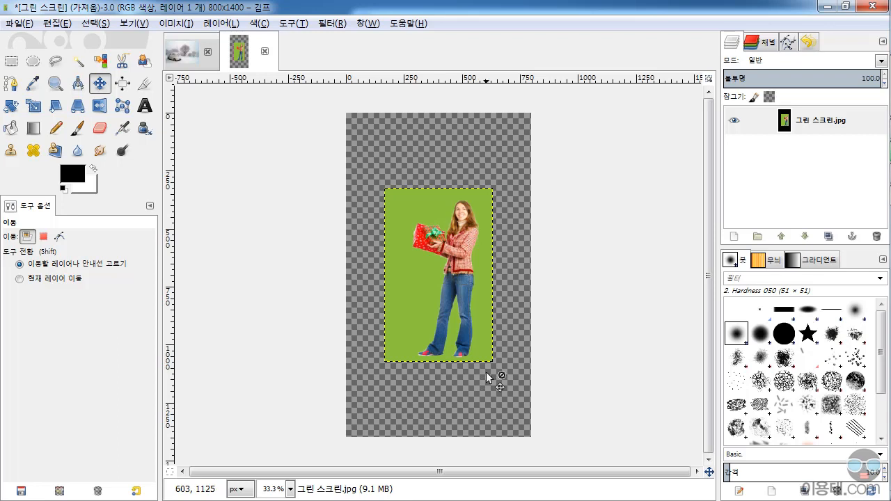
key("ctrl+z")
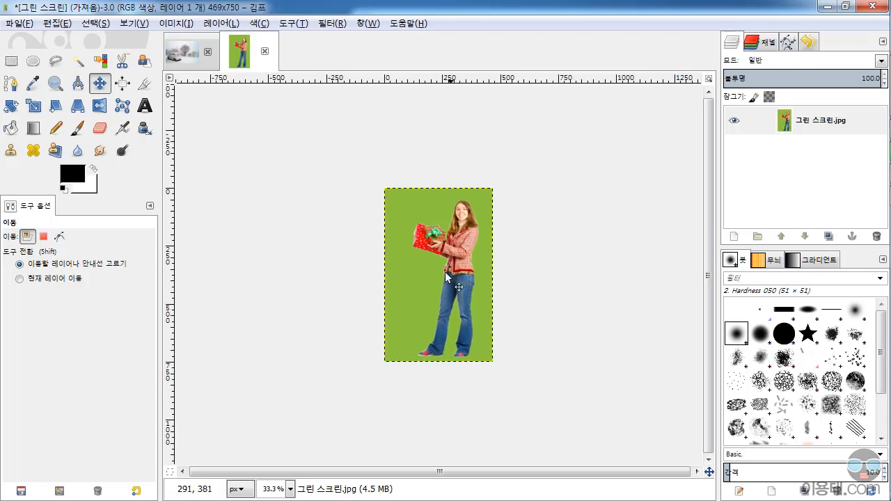
scroll(435, 275, "up", 2)
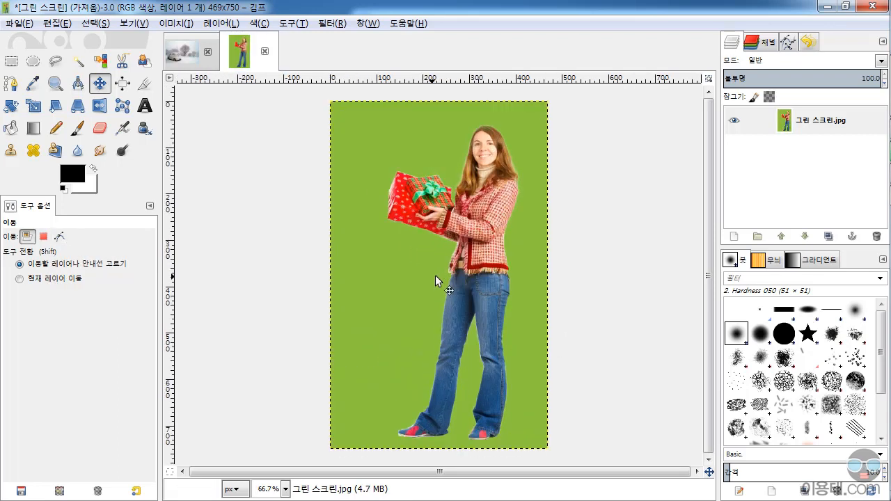
Try a centered 200 × 300 px canvas size on the green-screen image and cancel the resize.
left_click(179, 25)
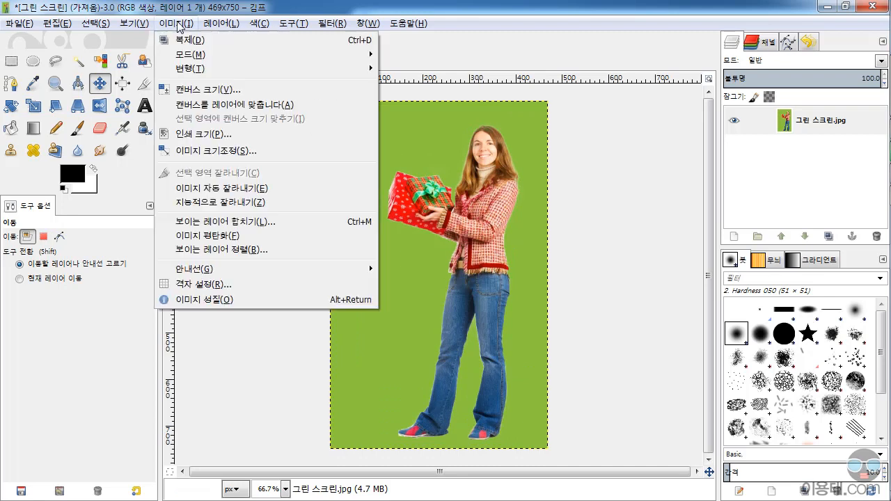
left_click(229, 91)
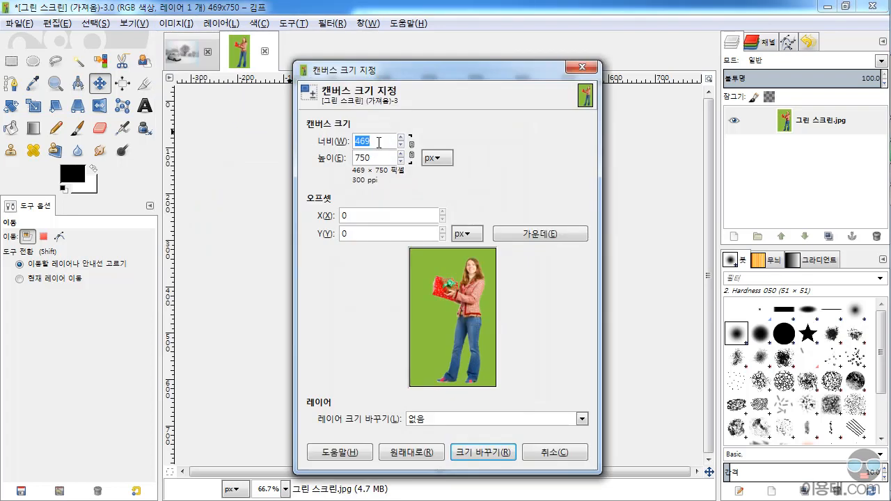
type("2")
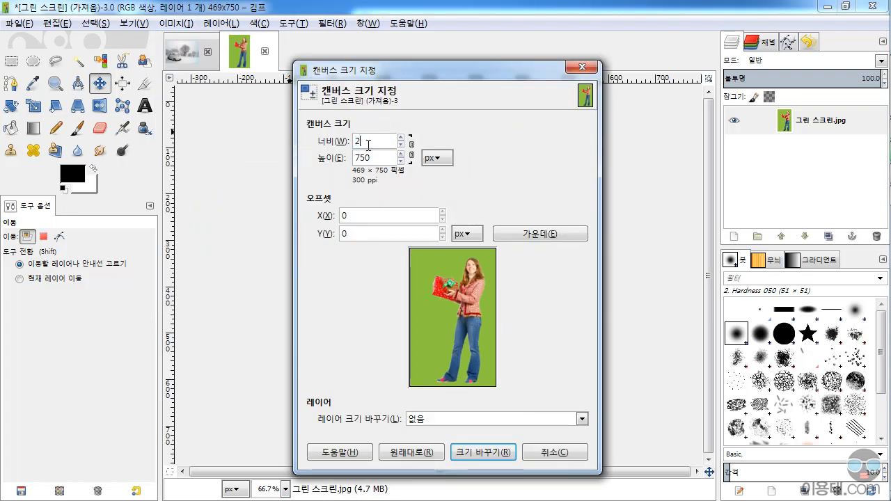
type("00")
key("Tab")
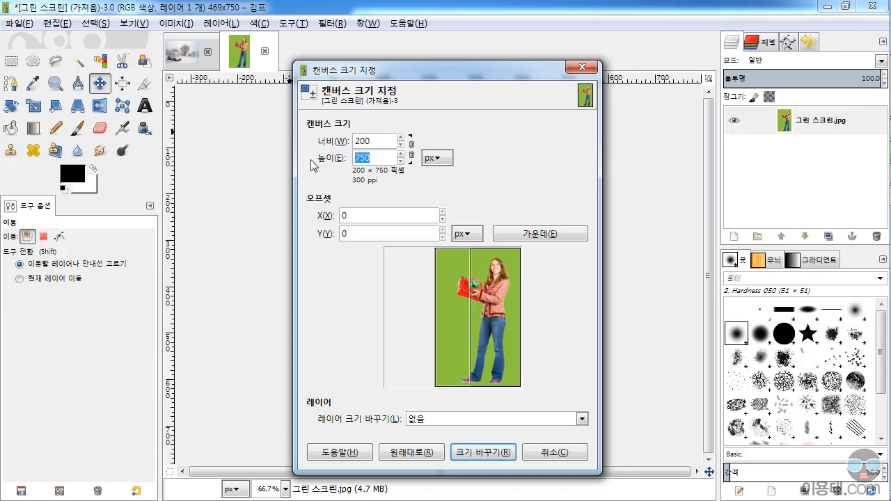
type("300")
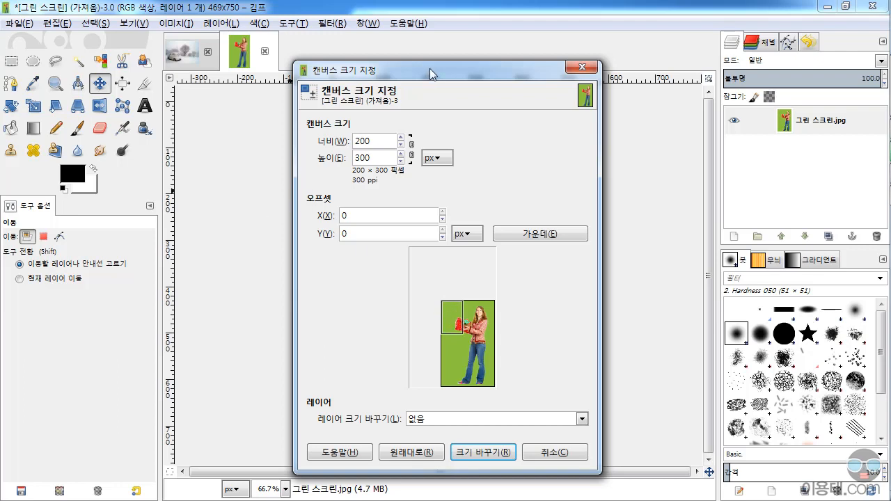
left_click_drag(427, 70, 629, 70)
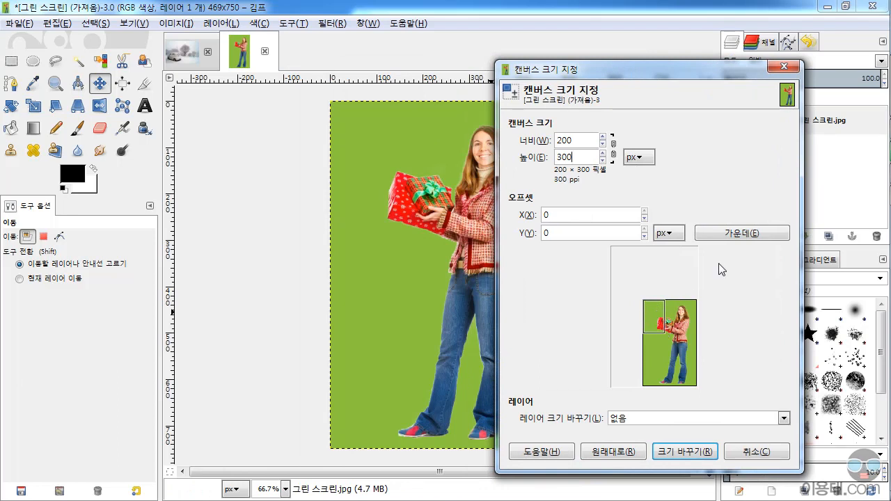
left_click(750, 235)
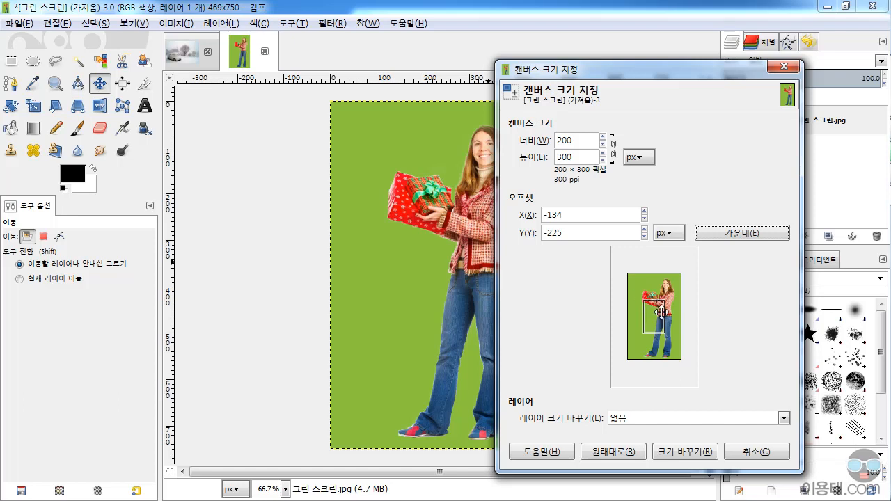
left_click(756, 452)
Scale the green-screen image down to 200 px wide with linked proportions.
left_click(181, 25)
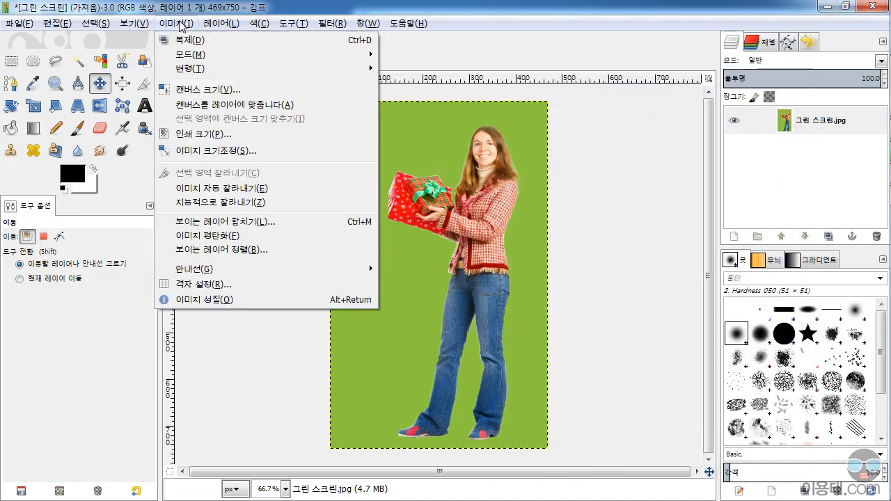
left_click(207, 151)
left_click_drag(443, 161, 689, 189)
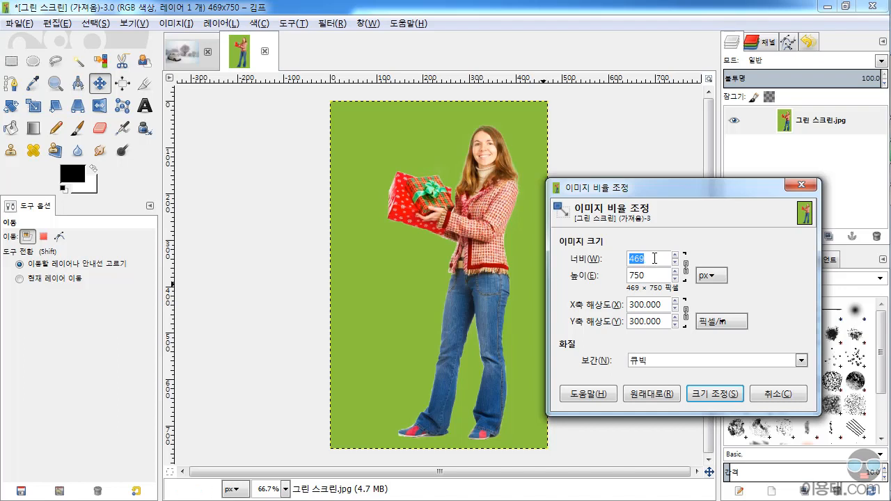
type("200")
key("Return")
left_click(708, 395)
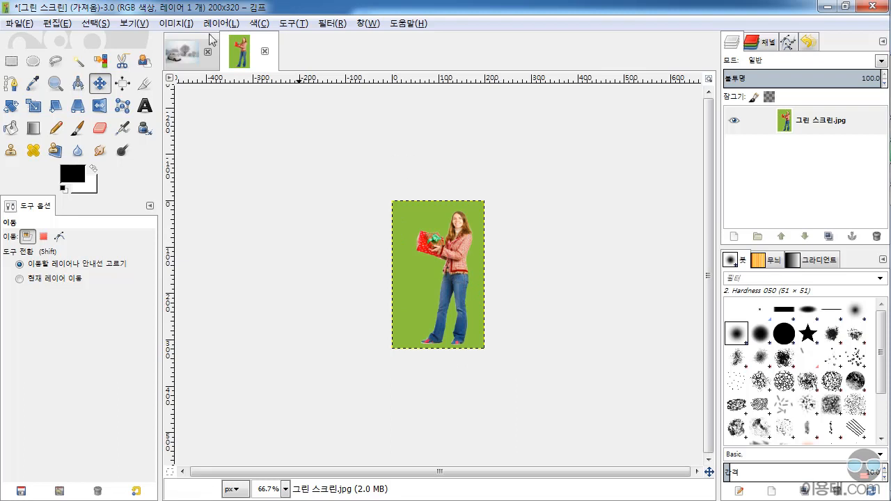
left_click(175, 23)
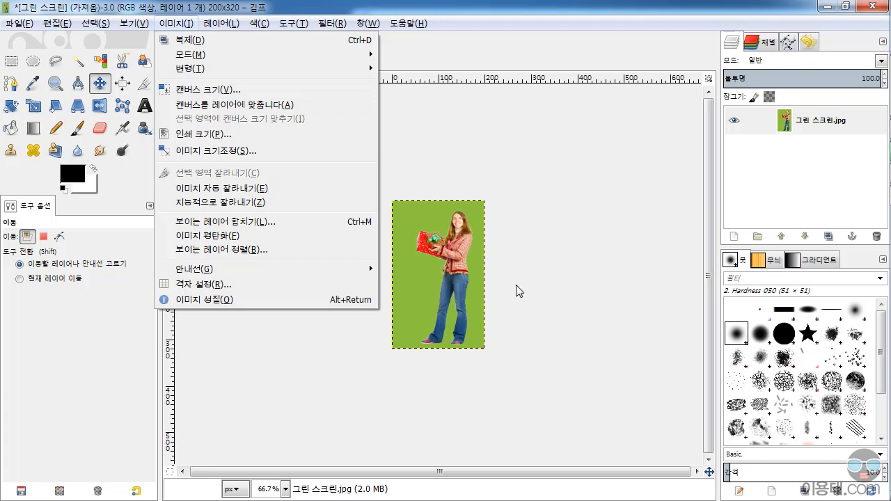
left_click(498, 202)
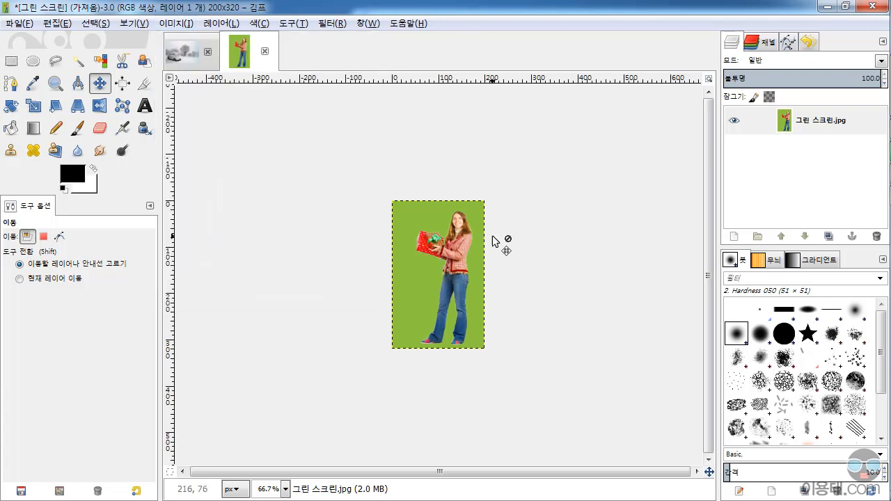